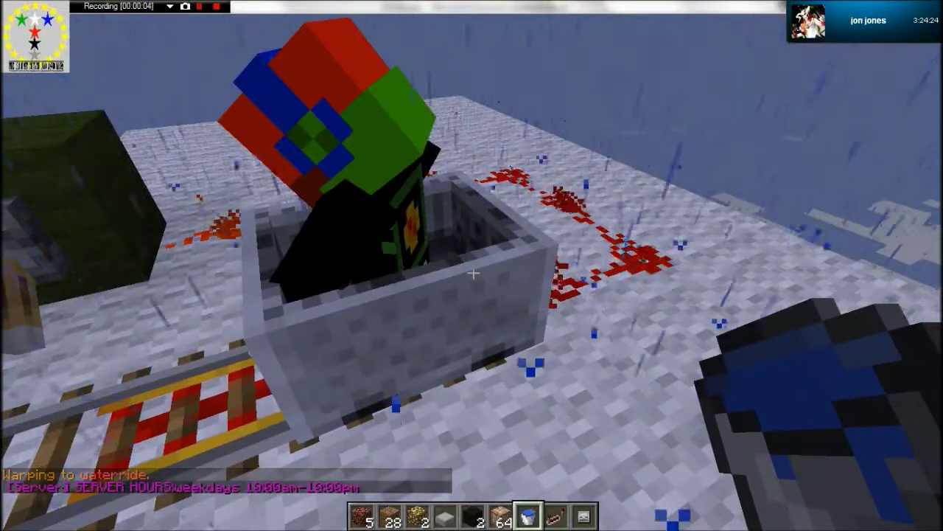
Browse the creative inventory and select the minecart, then the water bucket, on the hotbar
{"action": "key", "text": "e"}
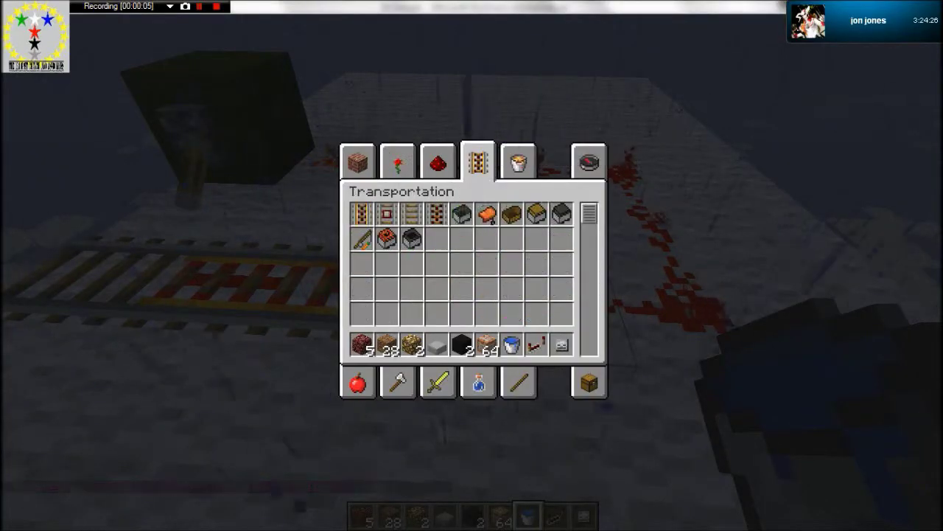
{"action": "key", "text": "Escape"}
{"action": "key", "text": "9"}
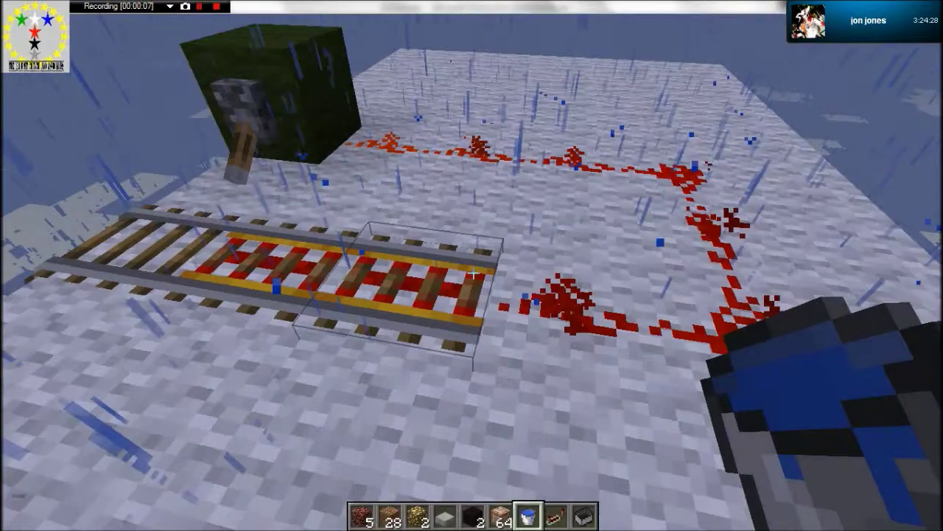
{"action": "key", "text": "e"}
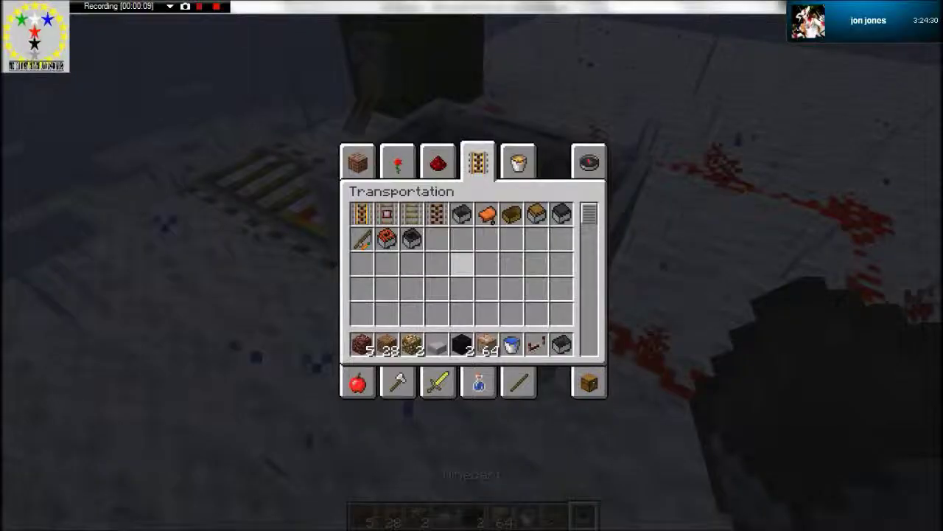
{"action": "key", "text": "Escape"}
{"action": "key", "text": "7"}
Stop rain and snow with the toggle-downfall chat command, then hold the command block
{"action": "key", "text": "t"}
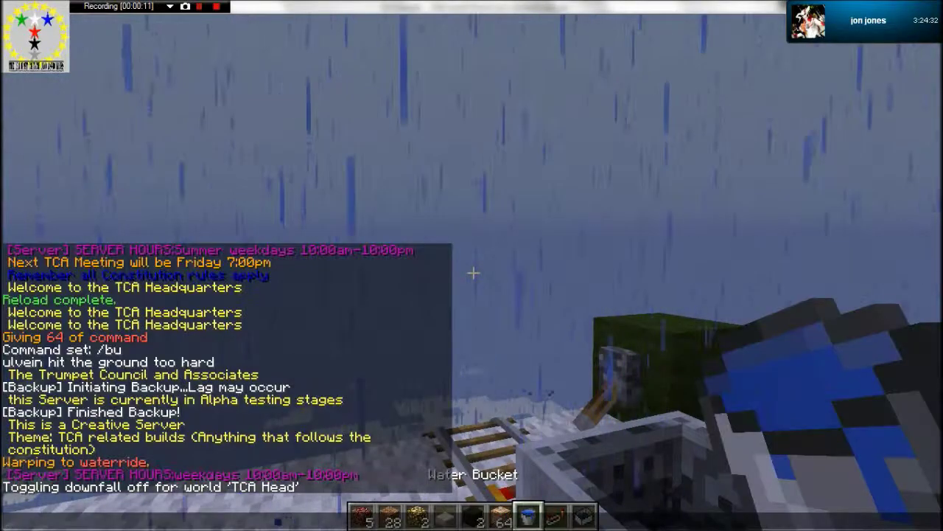
{"action": "key", "text": "Return"}
{"action": "key", "text": "6"}
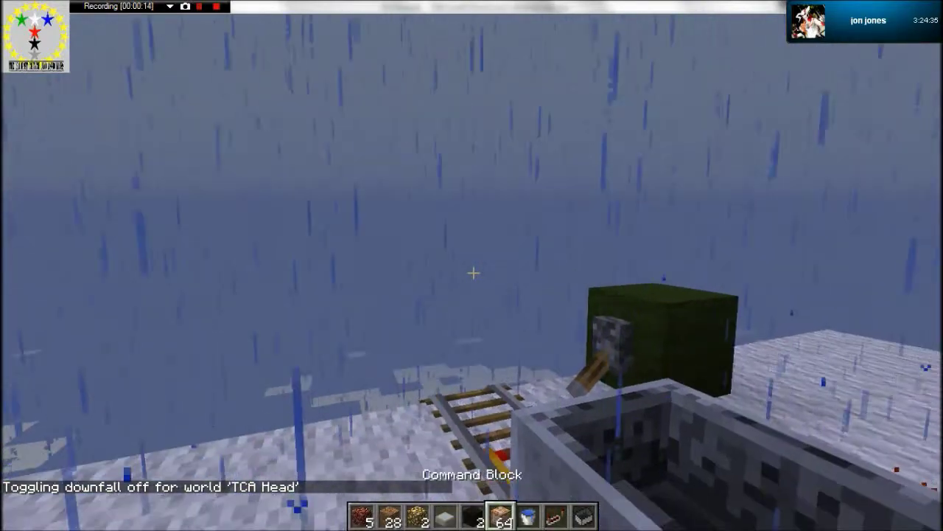
Board the minecart, start it rolling along the track, and watch in third-person view
{"action": "right_click", "coordinate": [473, 274]}
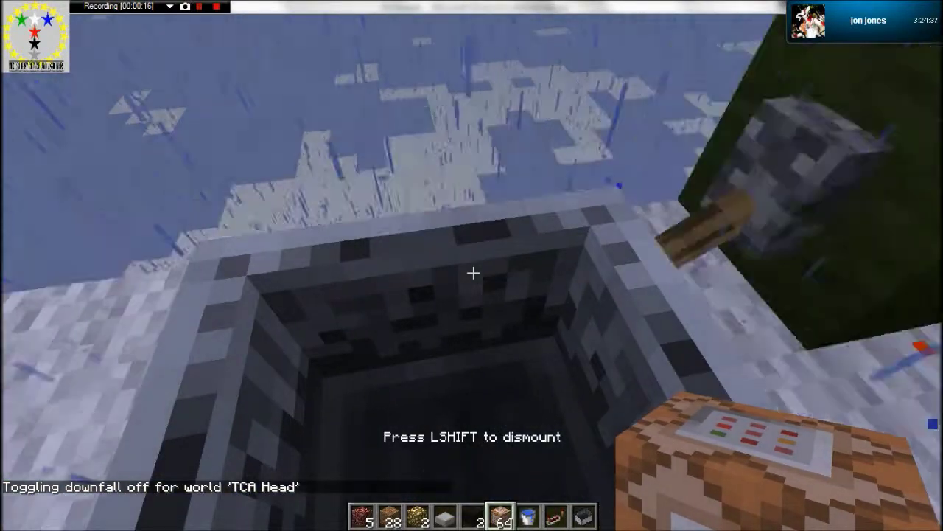
{"action": "key", "text": "w"}
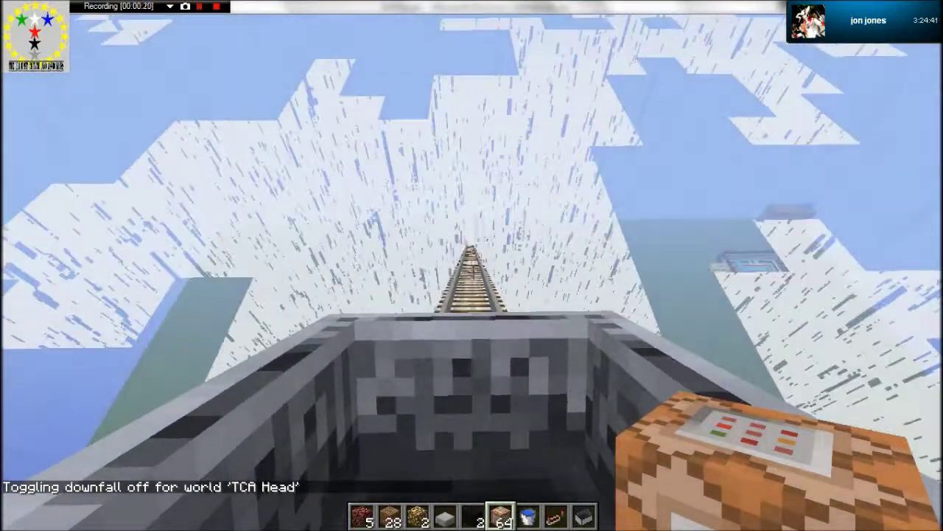
{"action": "key", "text": "F5"}
{"action": "key", "text": "F5"}
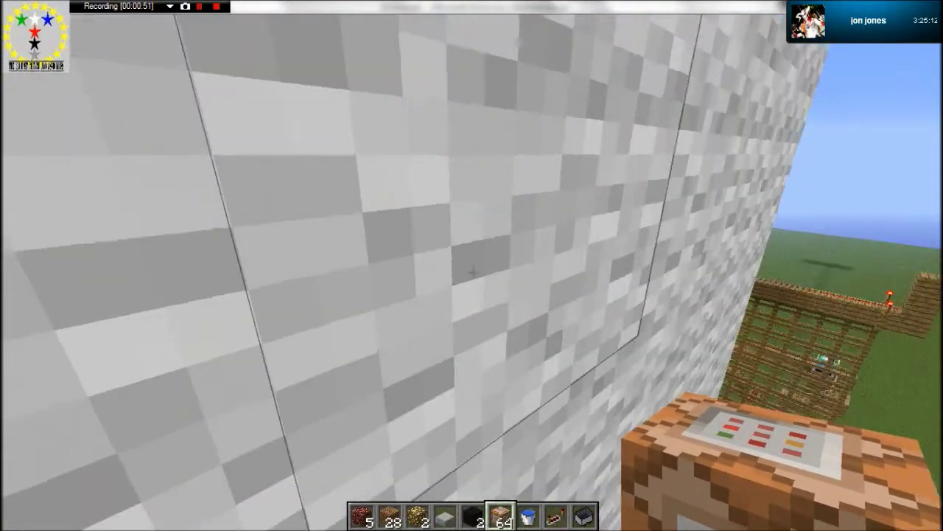
{"action": "scroll", "coordinate": [472, 273], "scroll_direction": "down", "scroll_amount": 1}
{"action": "scroll", "coordinate": [472, 272], "scroll_direction": "down", "scroll_amount": 1}
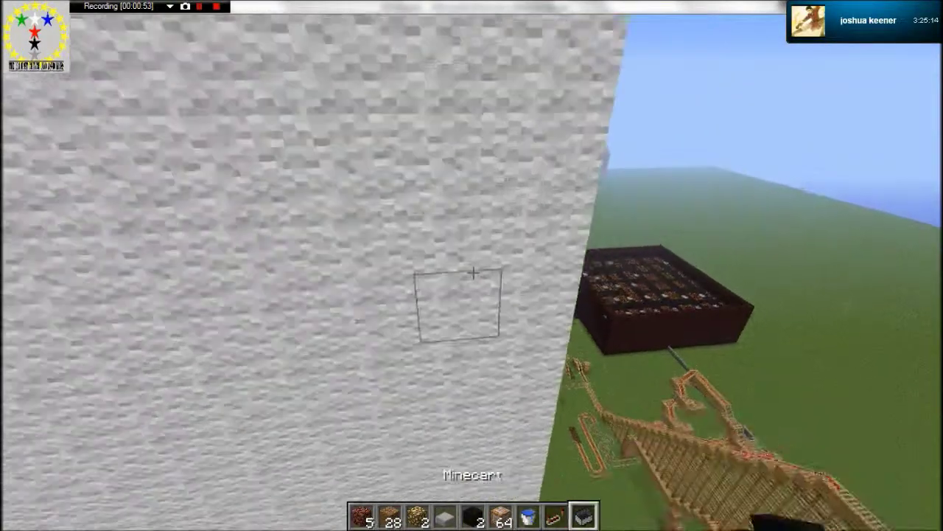
{"action": "scroll", "coordinate": [471, 273], "scroll_direction": "up", "scroll_amount": 1}
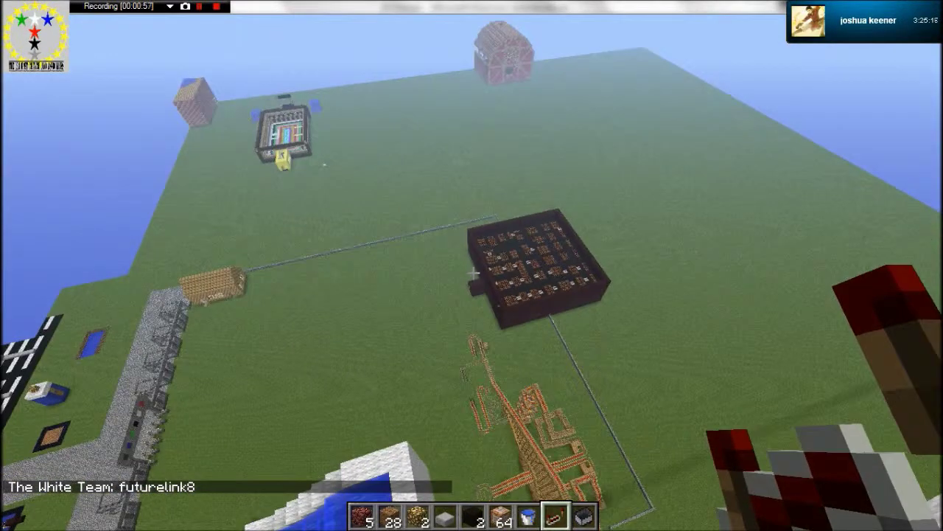
{"action": "scroll", "coordinate": [472, 273], "scroll_direction": "down", "scroll_amount": 1}
{"action": "scroll", "coordinate": [472, 272], "scroll_direction": "down", "scroll_amount": 1}
{"action": "scroll", "coordinate": [472, 272], "scroll_direction": "down", "scroll_amount": 2}
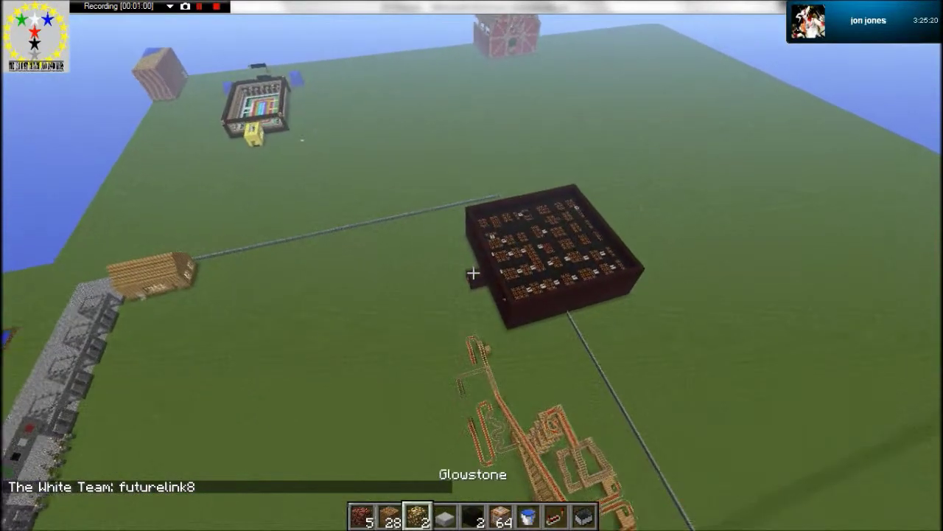
{"action": "scroll", "coordinate": [472, 273], "scroll_direction": "down", "scroll_amount": 1}
{"action": "scroll", "coordinate": [472, 273], "scroll_direction": "down", "scroll_amount": 3}
{"action": "scroll", "coordinate": [472, 273], "scroll_direction": "down", "scroll_amount": 1}
{"action": "scroll", "coordinate": [472, 273], "scroll_direction": "down", "scroll_amount": 1}
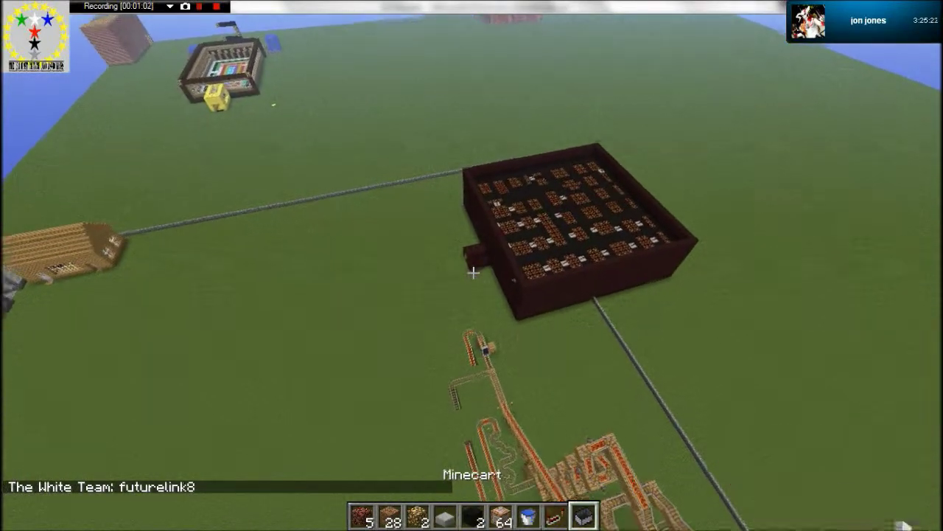